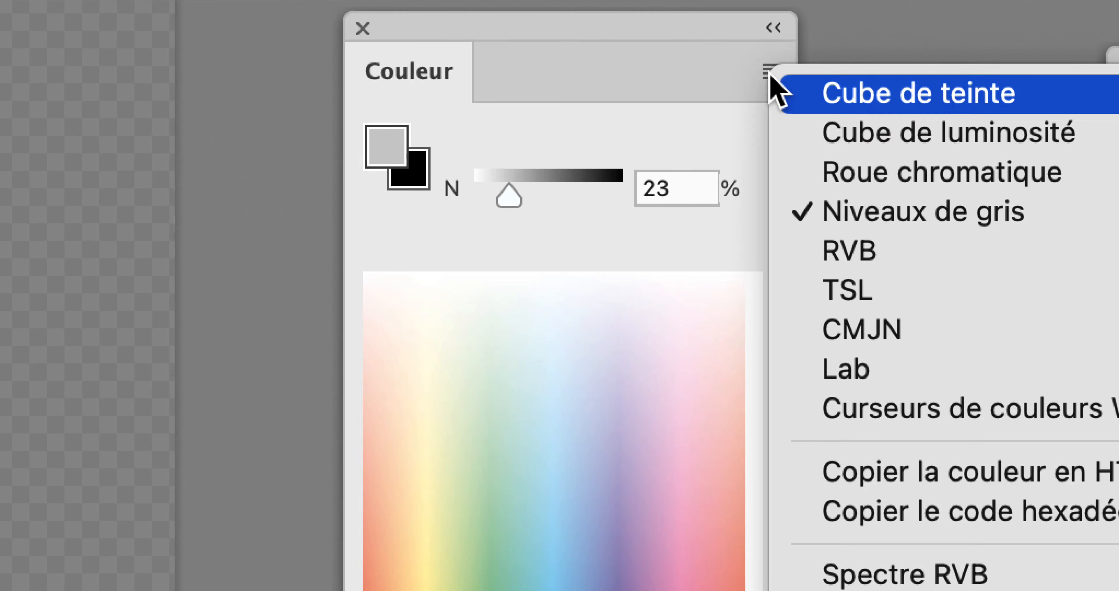
- Switch the Couleur panel to RVB sliders and on to the Roue chromatique display
left_click(797, 217)
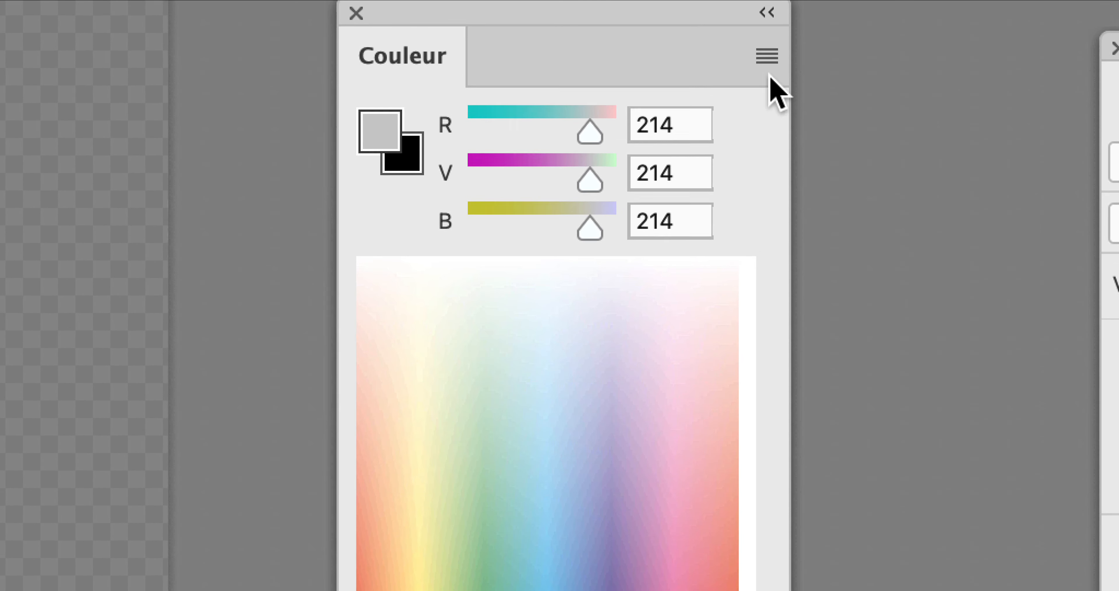
left_click(745, 4)
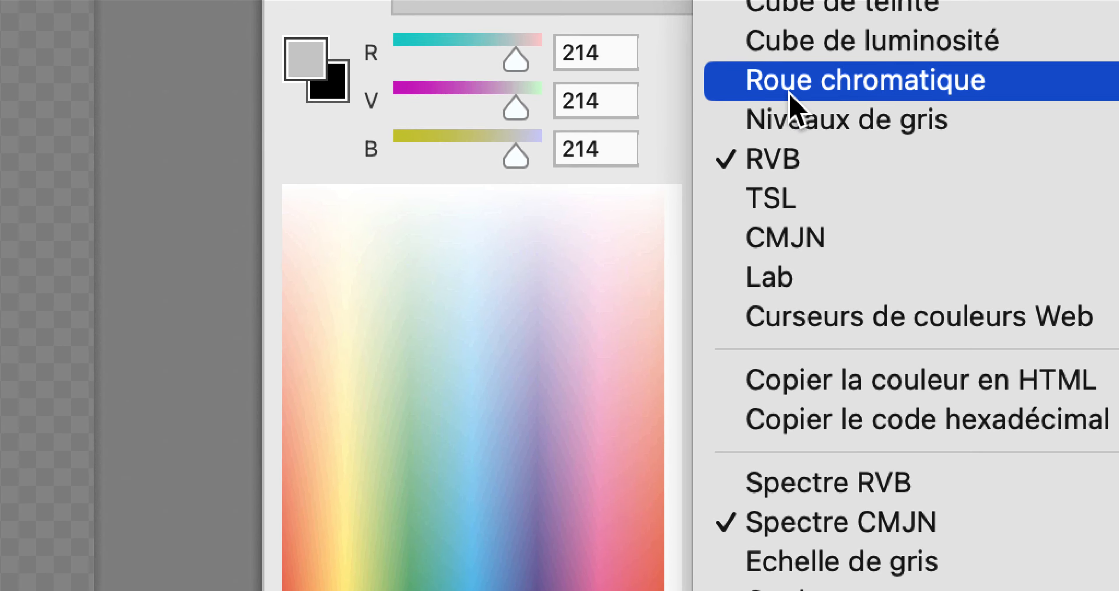
left_click(790, 94)
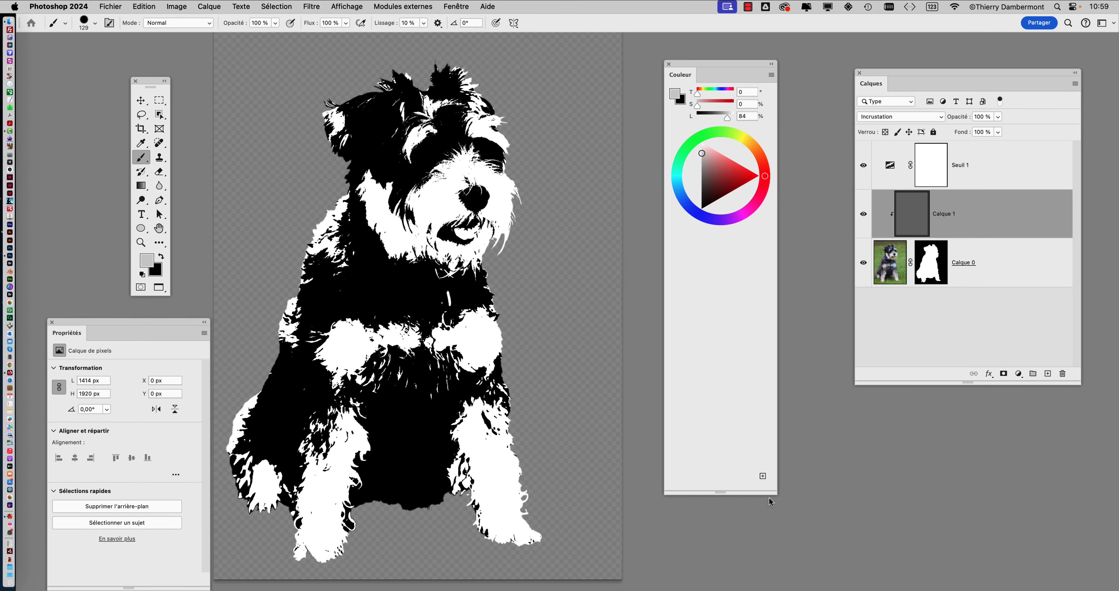
- Shorten the Couleur panel and set its display to Cube de teinte
left_click_drag(769, 502, 749, 457)
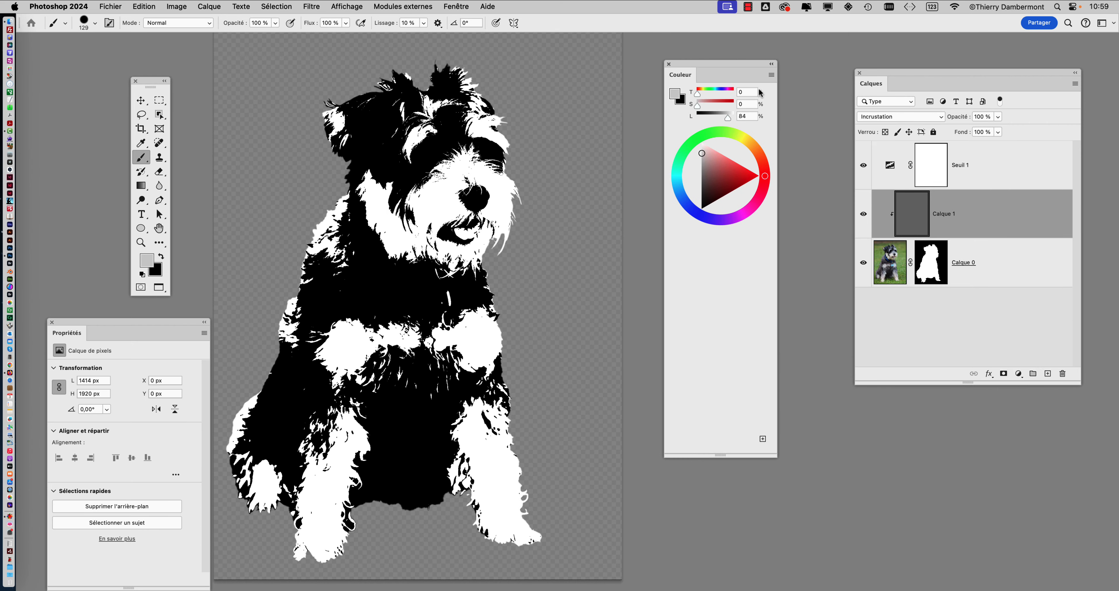
left_click(772, 74)
left_click(777, 80)
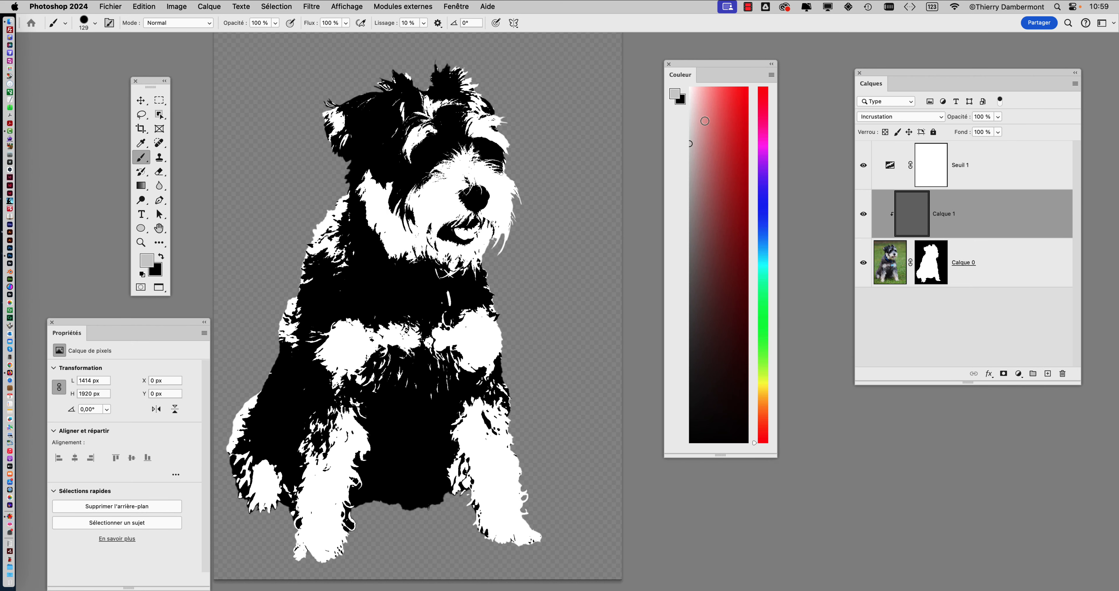
- Pick a neutral mid grey as the foreground colour and hide the Seuil 1 layer
left_click_drag(701, 126, 685, 206)
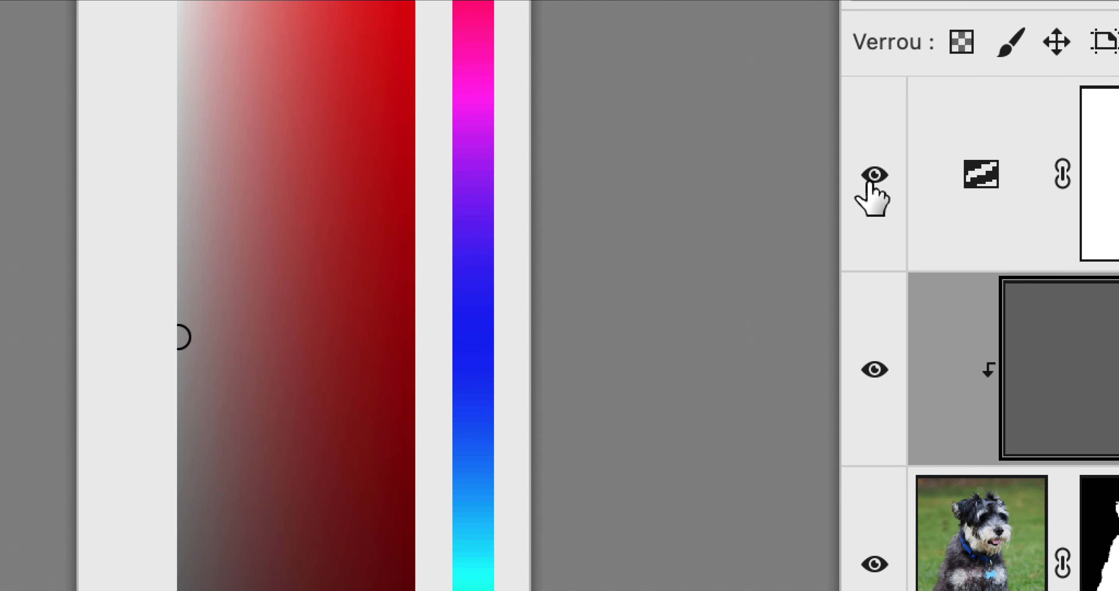
left_click(873, 182)
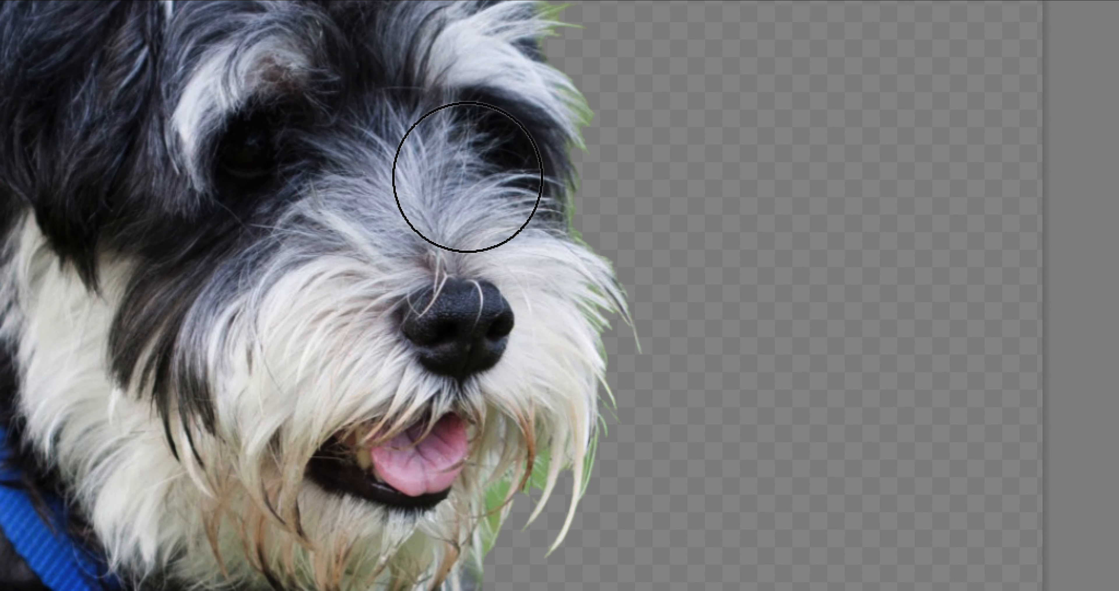
- Adjust the brush's diameter and hardness and paint light grey over the dog's head and chest on Calque 1
left_click_drag(467, 180, 517, 174)
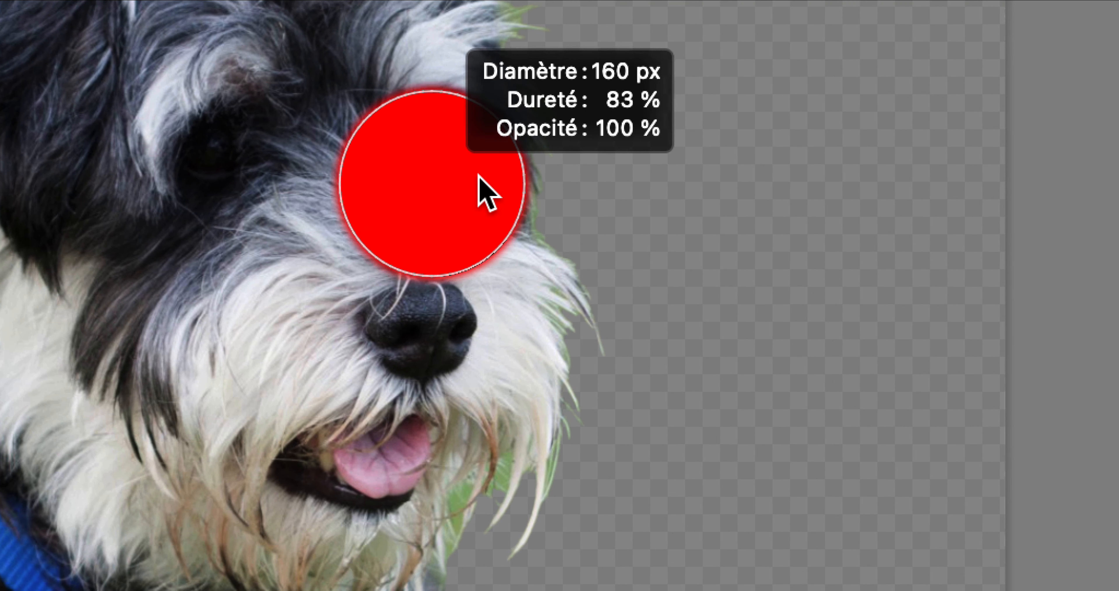
left_click_drag(452, 148, 463, 161)
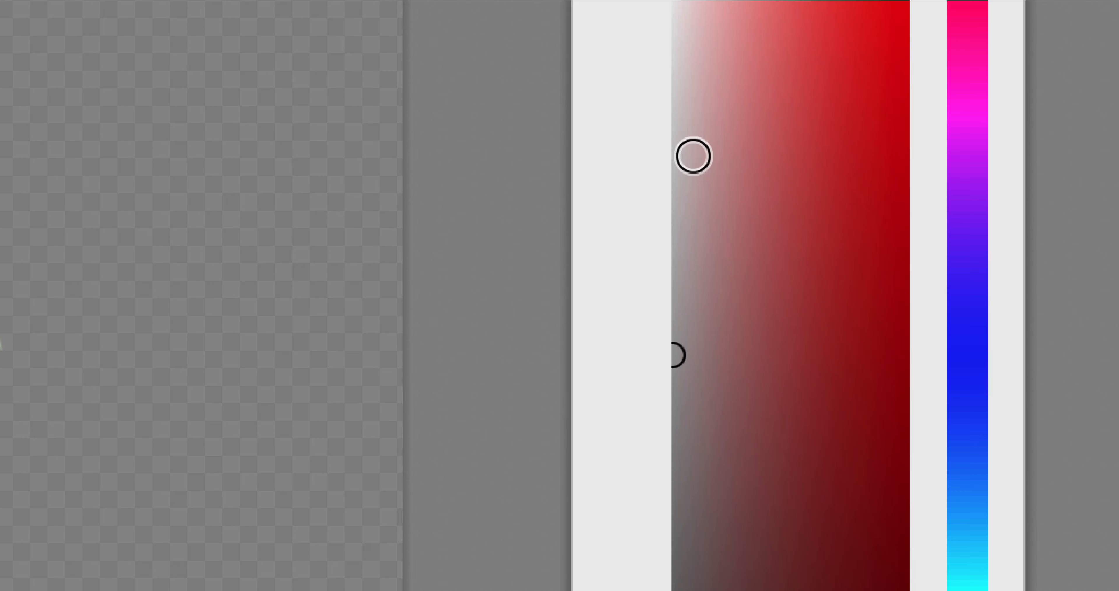
left_click_drag(695, 156, 685, 156)
scroll(459, 175, "up", 5)
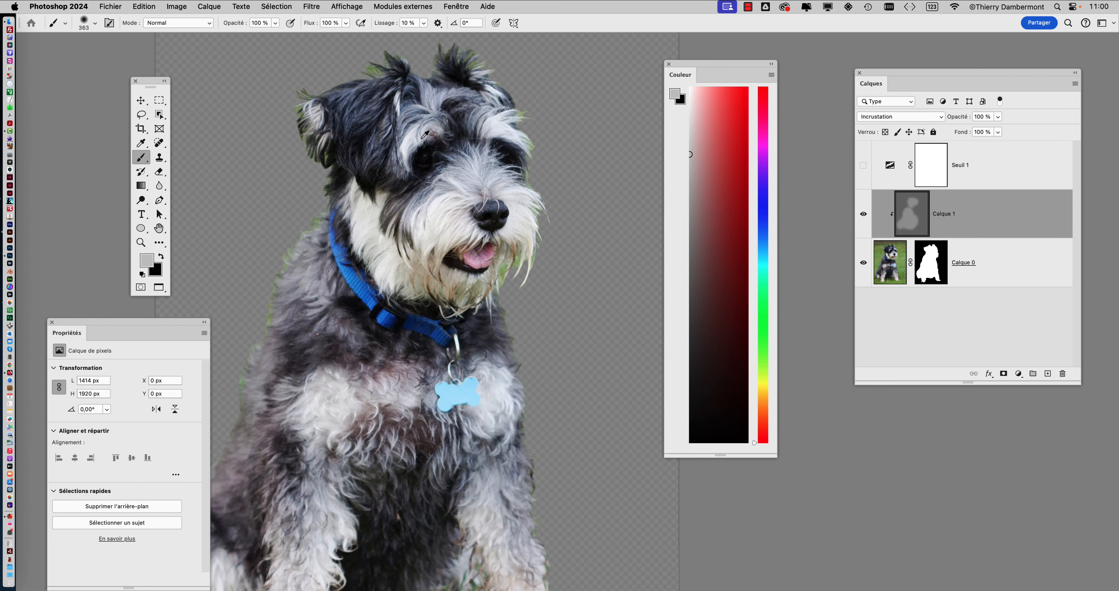
mouse_move(458, 175)
left_mouse_down()
mouse_move(556, 204)
mouse_move(361, 408)
mouse_move(421, 504)
left_mouse_up()
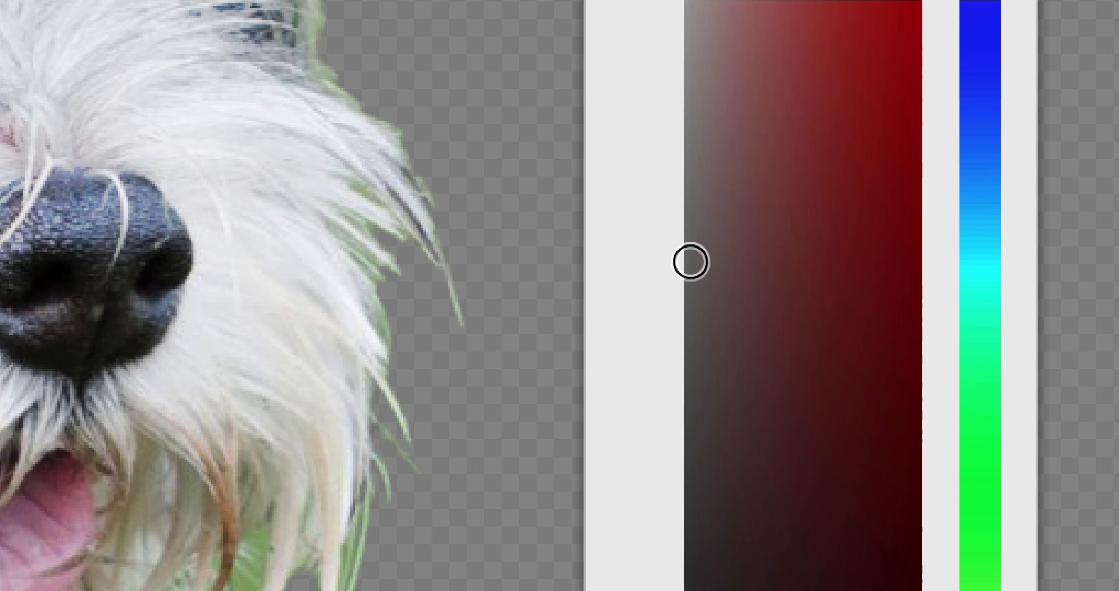
- Paint dark grey over the dog's chest and belly on Calque 1 and show the Seuil 1 layer again
left_click_drag(691, 263, 680, 324)
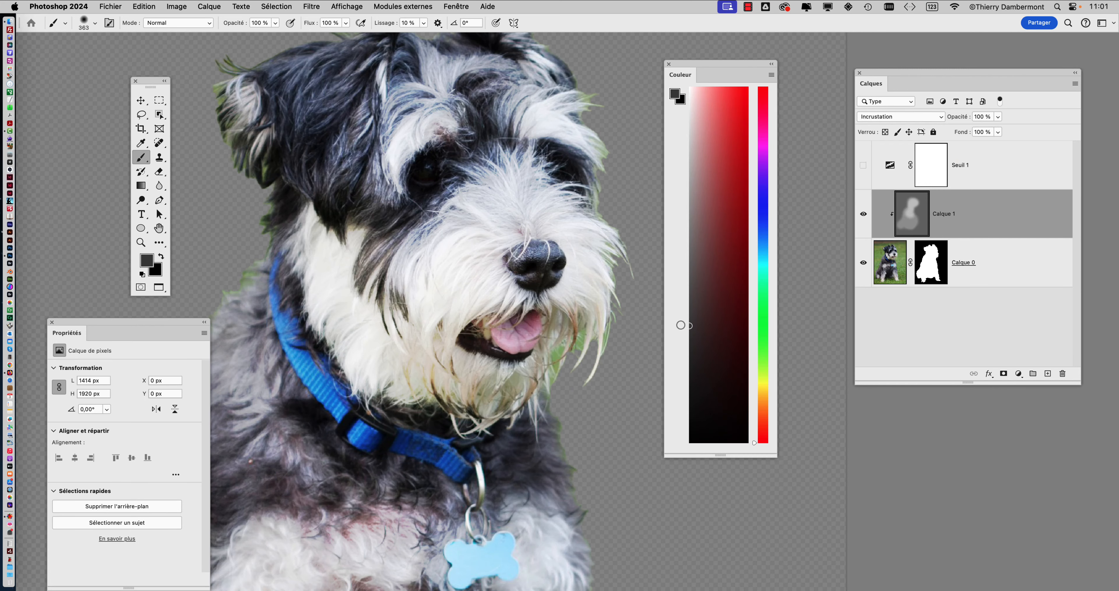
scroll(485, 344, "down", 5)
left_click_drag(468, 376, 471, 258)
left_click_drag(453, 355, 474, 353)
mouse_move(473, 357)
left_mouse_down()
mouse_move(428, 358)
mouse_move(386, 288)
mouse_move(315, 452)
mouse_move(482, 435)
left_mouse_up()
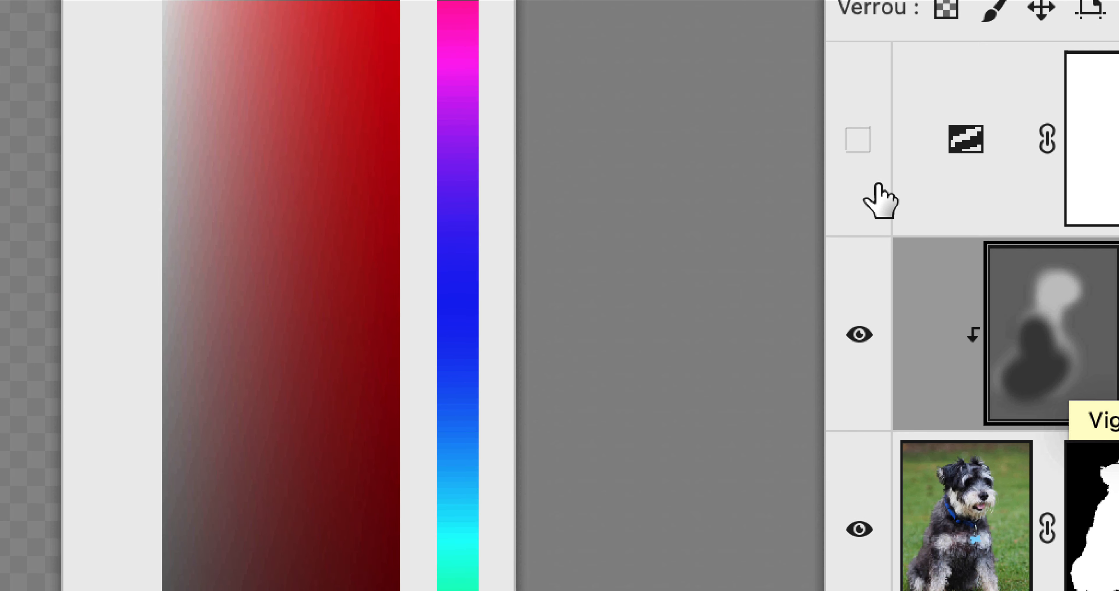
left_click(707, 9)
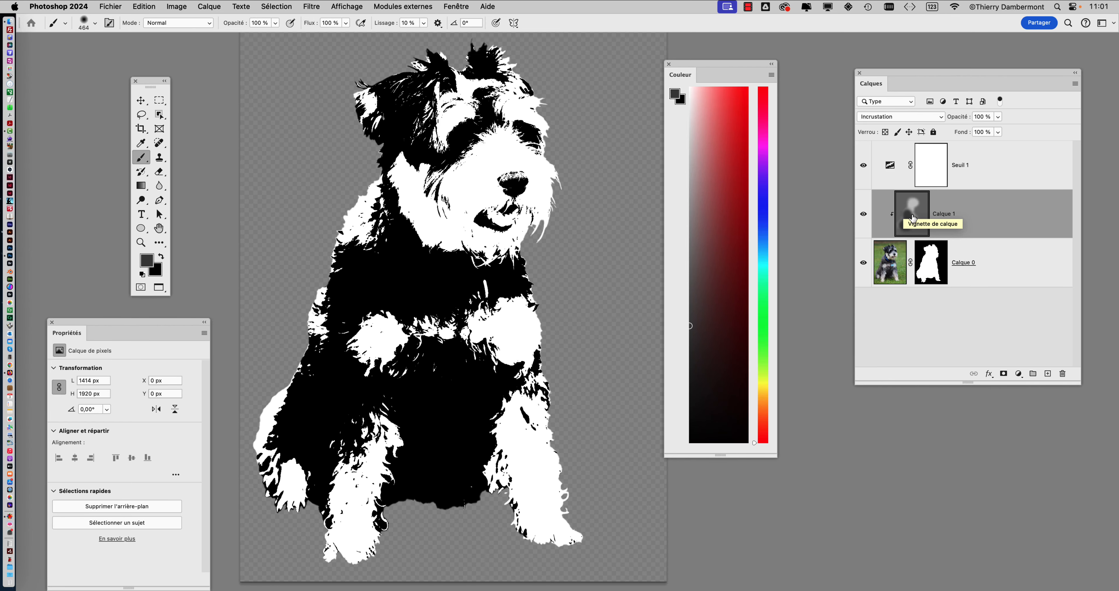
- Pick a near-white foreground colour and paint over the dog's back, flank and legs on Calque 1
left_click(691, 93)
left_click_drag(373, 304, 322, 440)
left_click_drag(553, 456, 549, 425)
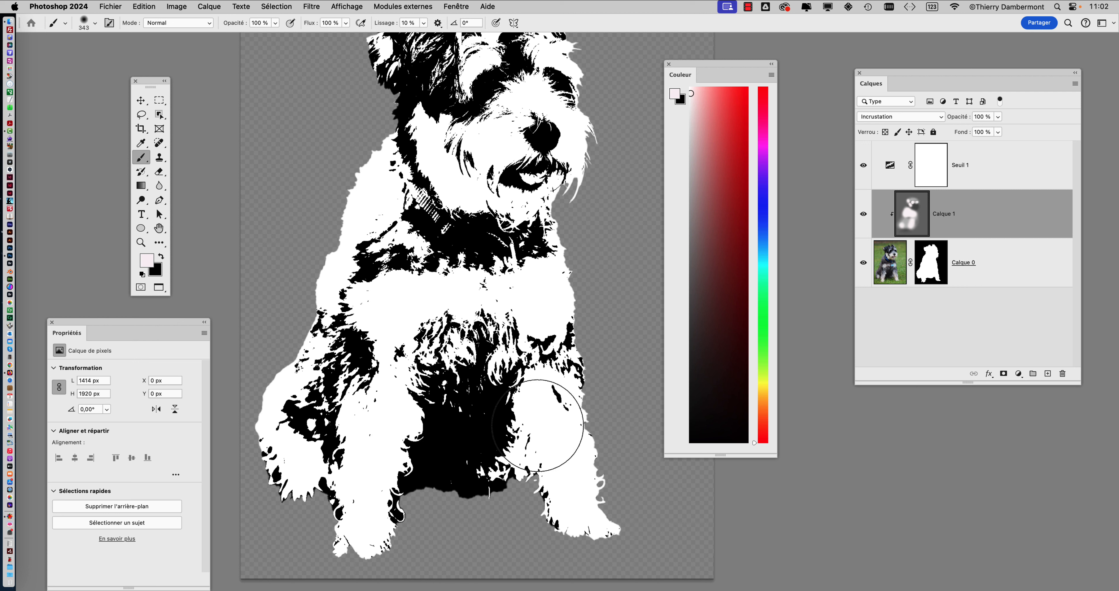
left_click_drag(537, 352, 492, 336)
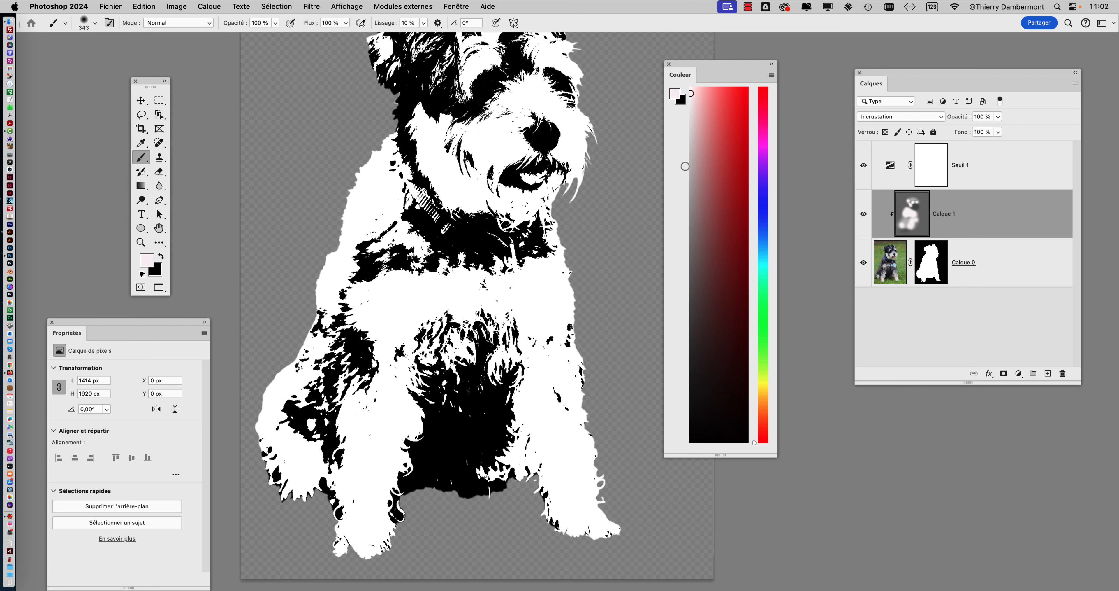
- Pick a dark neutral grey and paint it across the dog's hindquarters, body and legs on Calque 1
left_click_drag(697, 133, 691, 301)
mouse_move(289, 388)
left_mouse_down()
mouse_move(300, 465)
mouse_move(365, 300)
mouse_move(424, 300)
mouse_move(351, 189)
mouse_move(510, 296)
mouse_move(587, 489)
left_mouse_up()
scroll(472, 417, "down", 3)
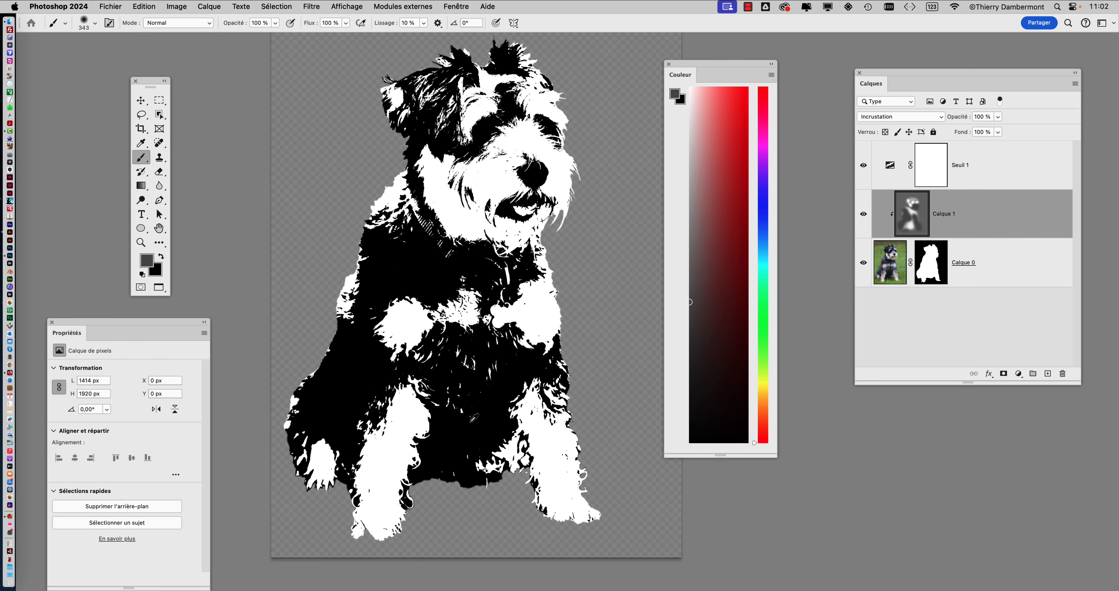
- Paint mid grey over the dog's back and chest, and dark grey around the neck and muzzle on Calque 1
left_click_drag(704, 180, 690, 176)
mouse_move(350, 374)
left_mouse_down()
mouse_move(389, 339)
mouse_move(413, 337)
mouse_move(476, 393)
mouse_move(405, 293)
mouse_move(408, 276)
mouse_move(473, 322)
left_mouse_up()
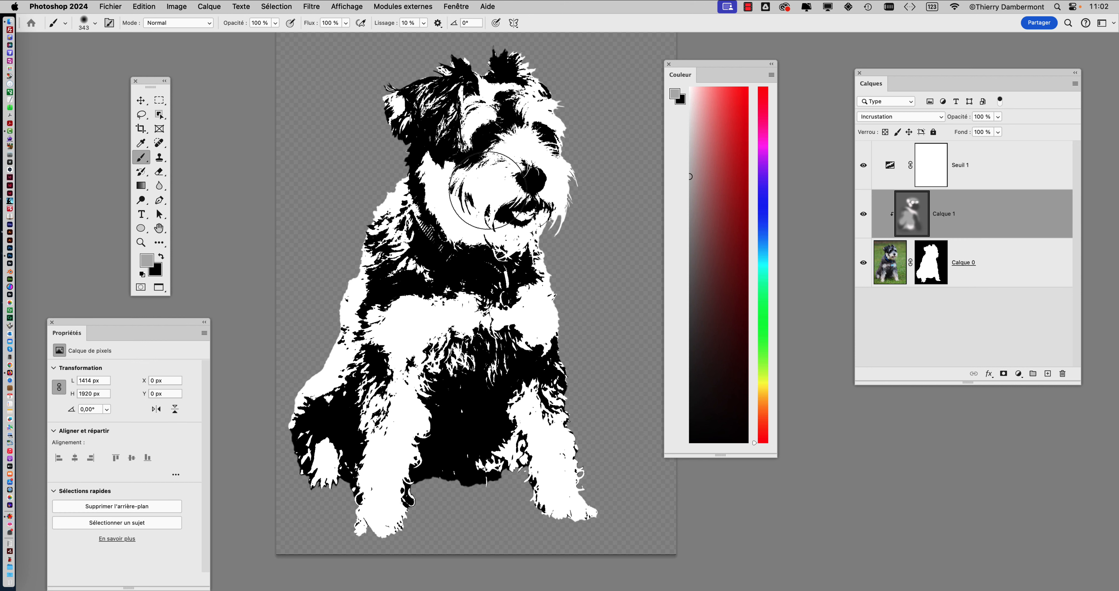
mouse_move(491, 190)
left_mouse_down()
mouse_move(467, 184)
mouse_move(485, 218)
mouse_move(509, 227)
left_mouse_up()
left_click(691, 300)
mouse_move(525, 275)
left_mouse_down()
mouse_move(487, 254)
mouse_move(518, 260)
left_mouse_up()
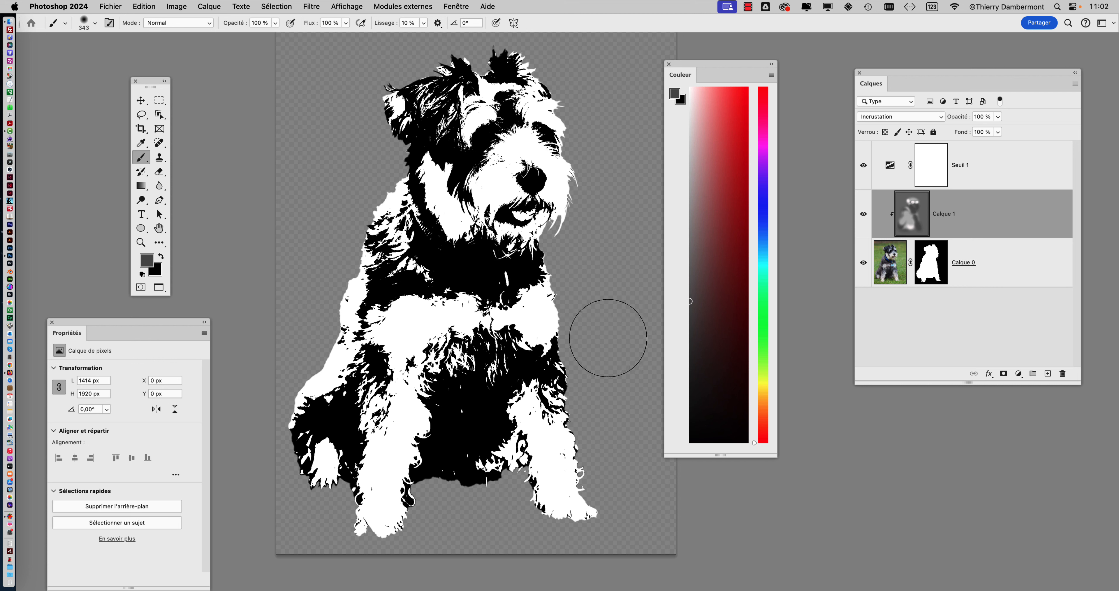
- Paint progressively lighter neutral greys over the dog's chest, hindquarters and legs on Calque 1
left_click(691, 231)
mouse_move(446, 268)
left_mouse_down()
mouse_move(460, 293)
mouse_move(451, 279)
mouse_move(410, 283)
mouse_move(380, 315)
mouse_move(333, 484)
mouse_move(362, 490)
mouse_move(329, 439)
mouse_move(435, 391)
left_mouse_up()
left_click(691, 179)
mouse_move(324, 398)
left_mouse_down()
mouse_move(347, 412)
mouse_move(346, 397)
mouse_move(354, 404)
left_mouse_up()
left_click_drag(696, 144, 677, 150)
left_click_drag(337, 438, 337, 424)
mouse_move(472, 413)
left_mouse_down()
mouse_move(506, 436)
mouse_move(513, 364)
mouse_move(521, 391)
mouse_move(486, 377)
mouse_move(437, 398)
mouse_move(386, 464)
mouse_move(363, 379)
mouse_move(366, 358)
mouse_move(375, 370)
mouse_move(371, 296)
mouse_move(414, 309)
mouse_move(455, 293)
mouse_move(419, 273)
mouse_move(530, 302)
left_mouse_up()
scroll(527, 313, "down", 2)
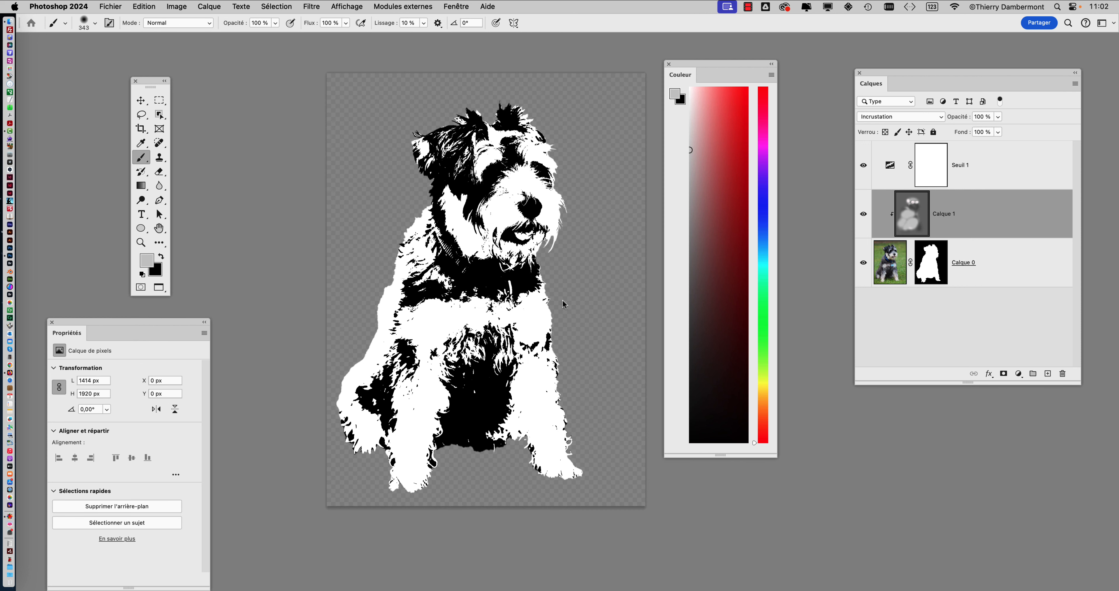
- Enlarge the brush to 556 px and paint dark grey over the dog's body and legs on Calque 1
left_click(564, 304, "alt")
left_click_drag(526, 369, 546, 368)
mouse_move(458, 356)
left_mouse_down()
mouse_move(411, 402)
mouse_move(390, 403)
mouse_move(550, 457)
left_mouse_up()
scroll(593, 375, "down", 2)
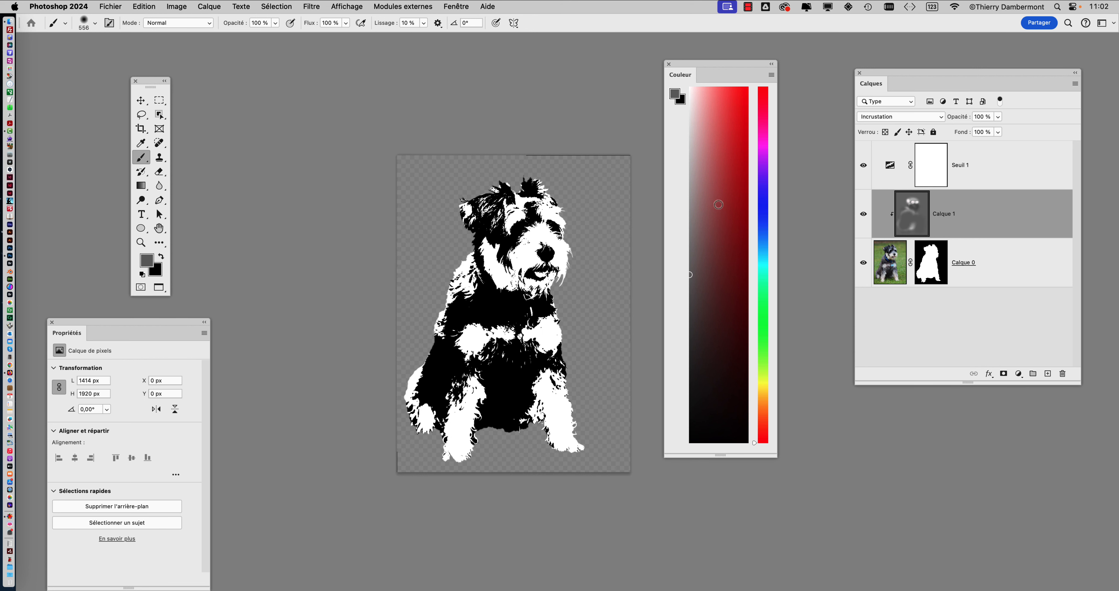
- Reduce the brush to 204 px and darken the dog's hindquarters, front leg and muzzle with dark grey and near-black
left_click_drag(497, 344, 468, 343)
left_click_drag(448, 263, 460, 269)
scroll(436, 334, "up", 2)
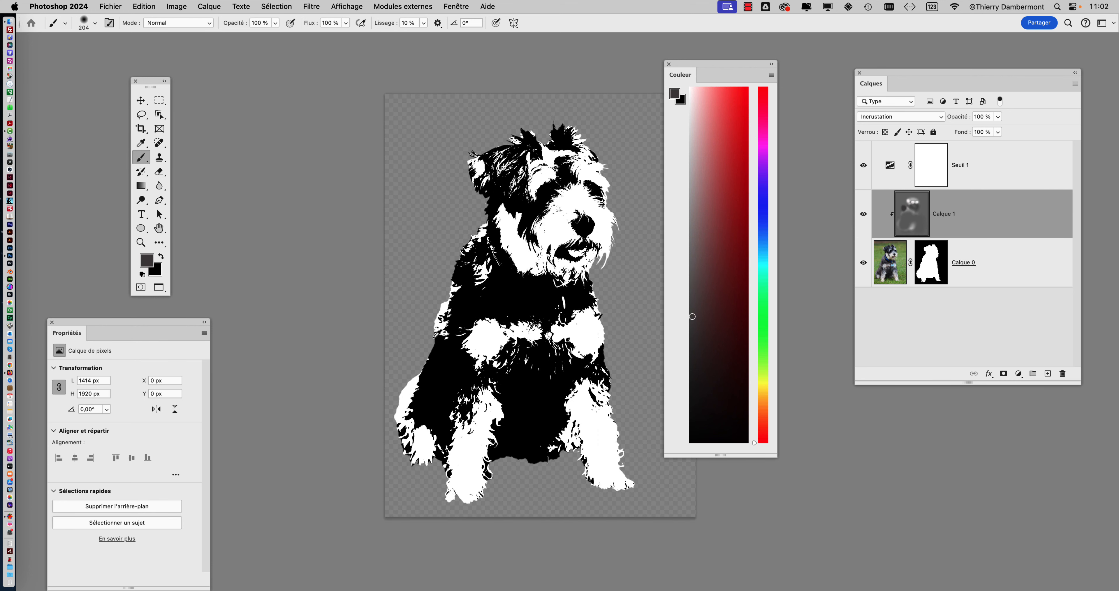
left_click_drag(406, 404, 411, 435)
mouse_move(593, 391)
left_mouse_down()
mouse_move(618, 483)
mouse_move(584, 432)
left_mouse_up()
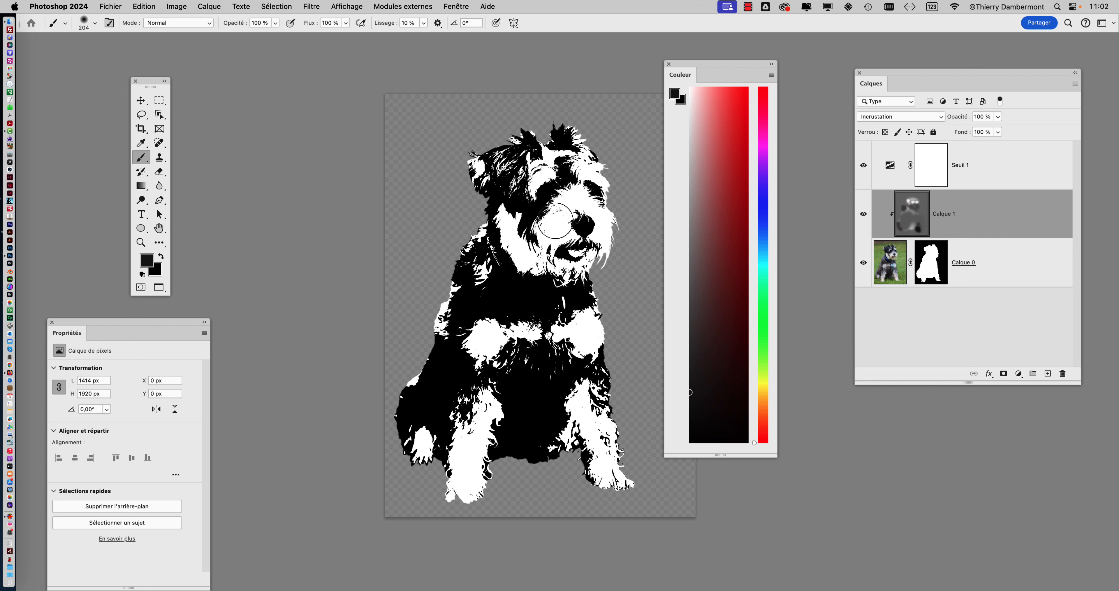
mouse_move(602, 233)
left_mouse_down()
mouse_move(537, 232)
mouse_move(539, 252)
left_mouse_up()
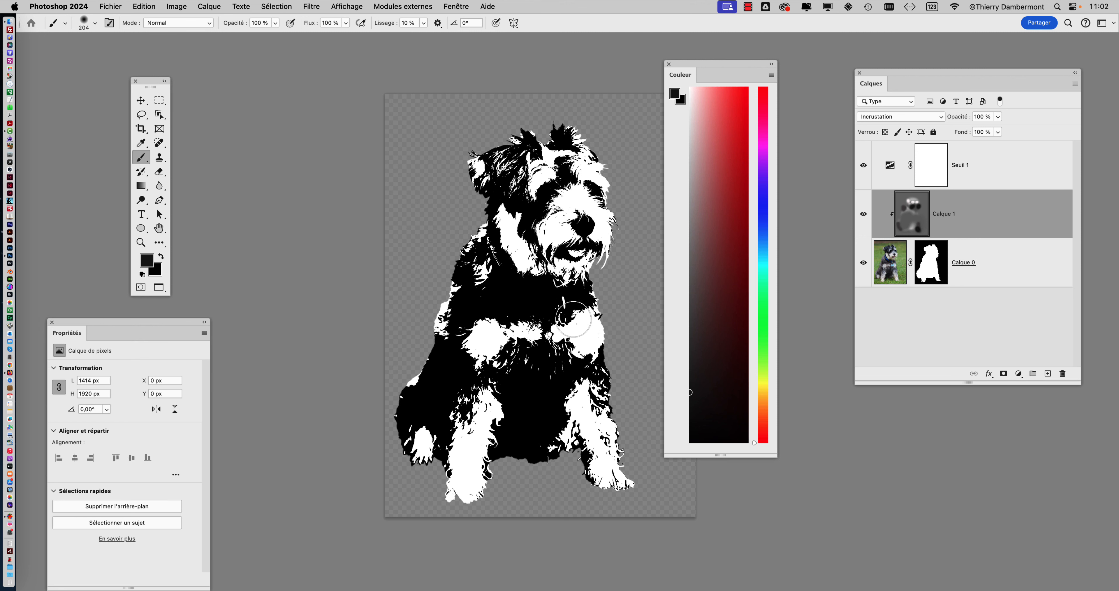
- Save the document as schnauzer-dog-04.psd in the PHOTOSHOP folder with Maximiser la compatibilité enabled
left_click(109, 6)
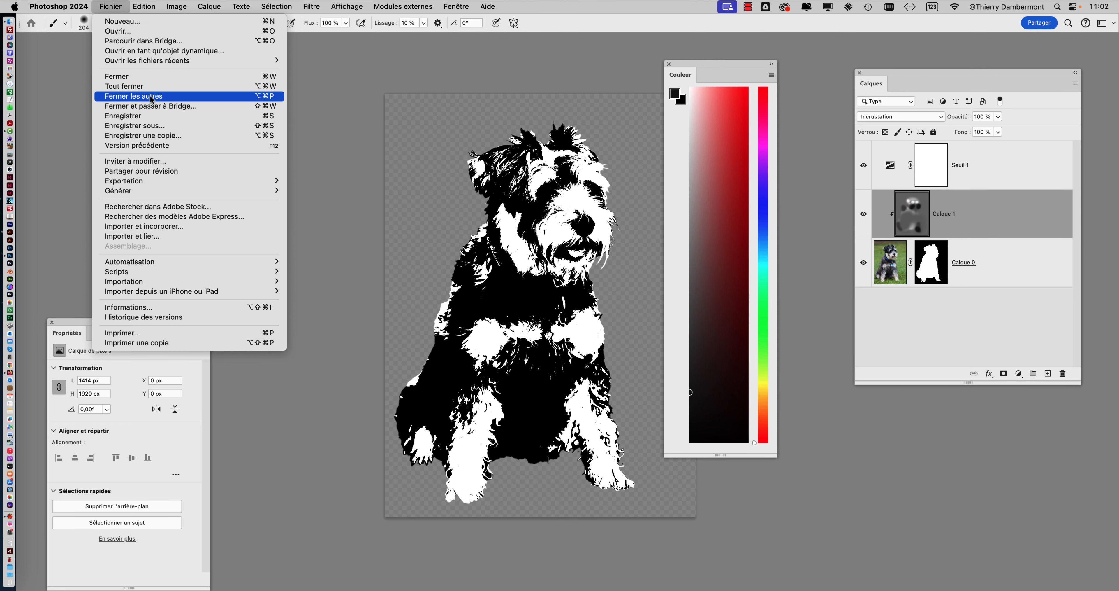
left_click(195, 116)
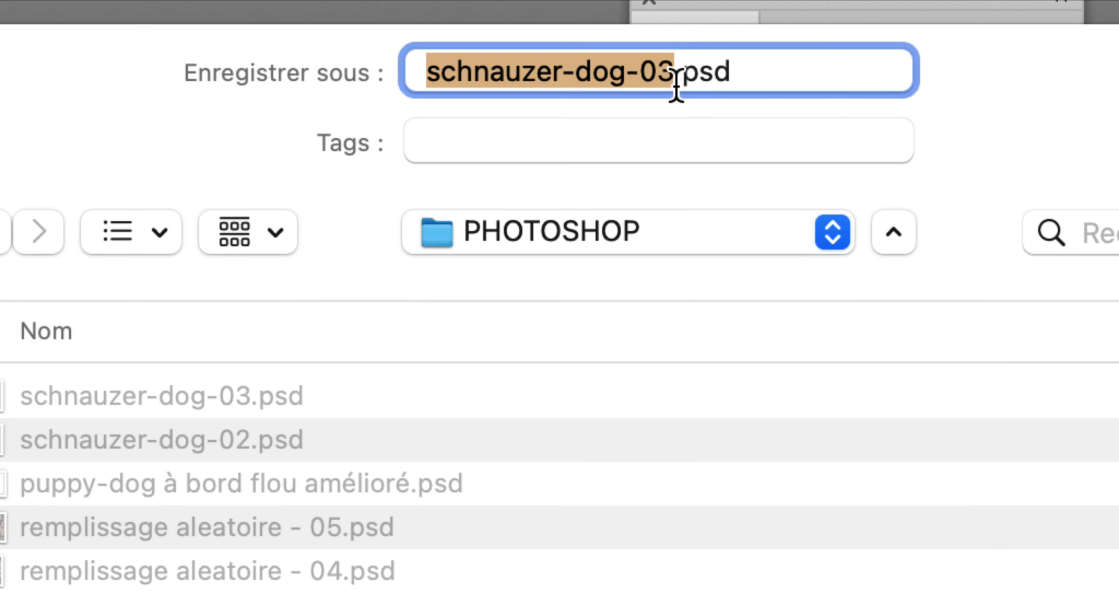
left_click_drag(674, 83, 672, 82)
type("4")
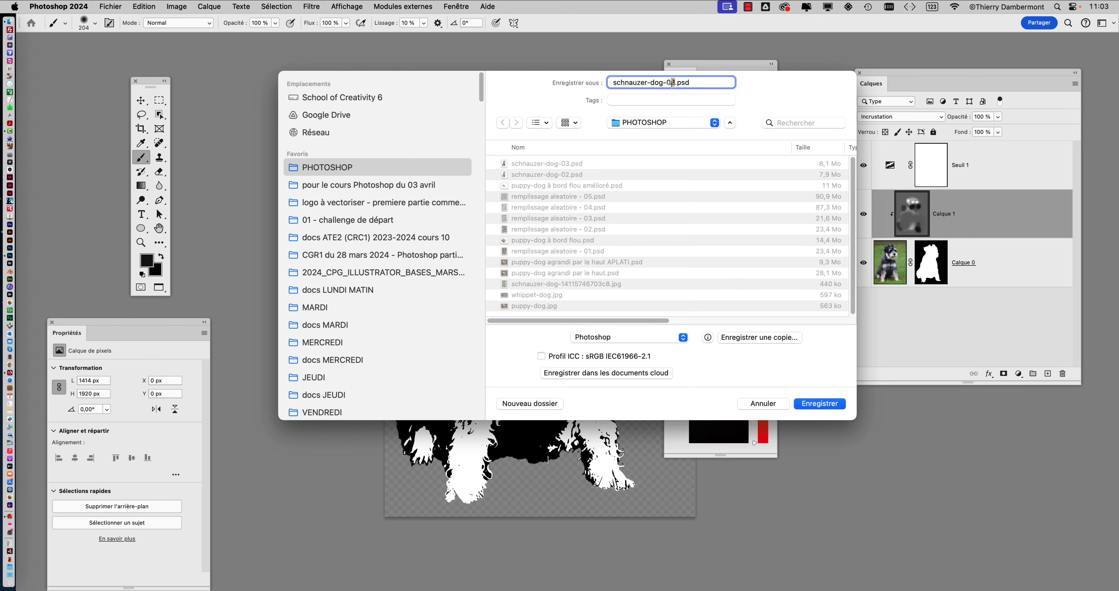
left_click(842, 404)
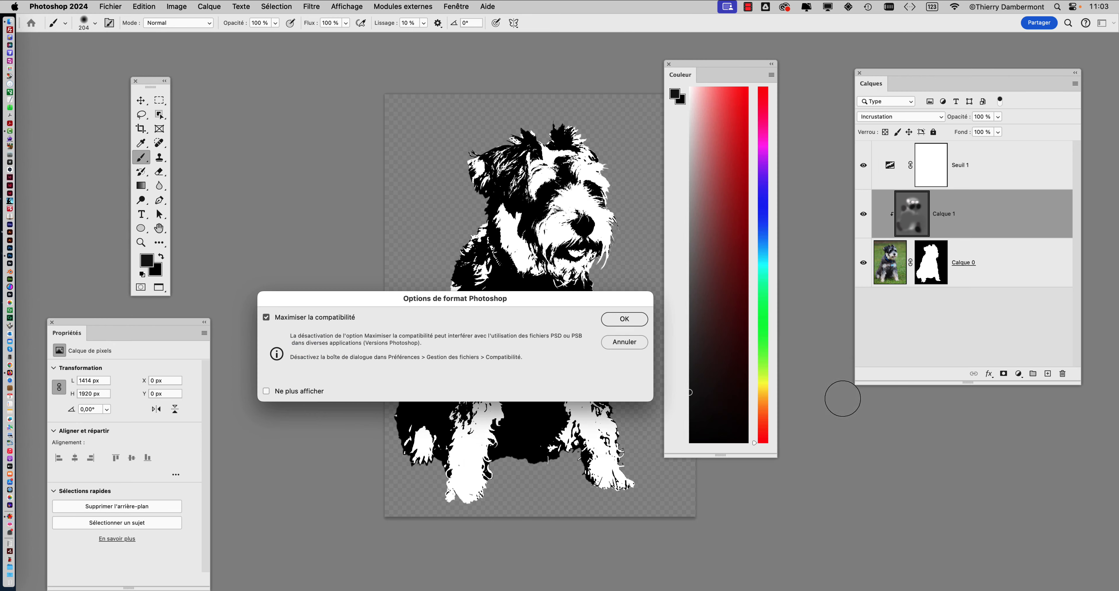
left_click(625, 319)
scroll(625, 304, "up", 2, "alt")
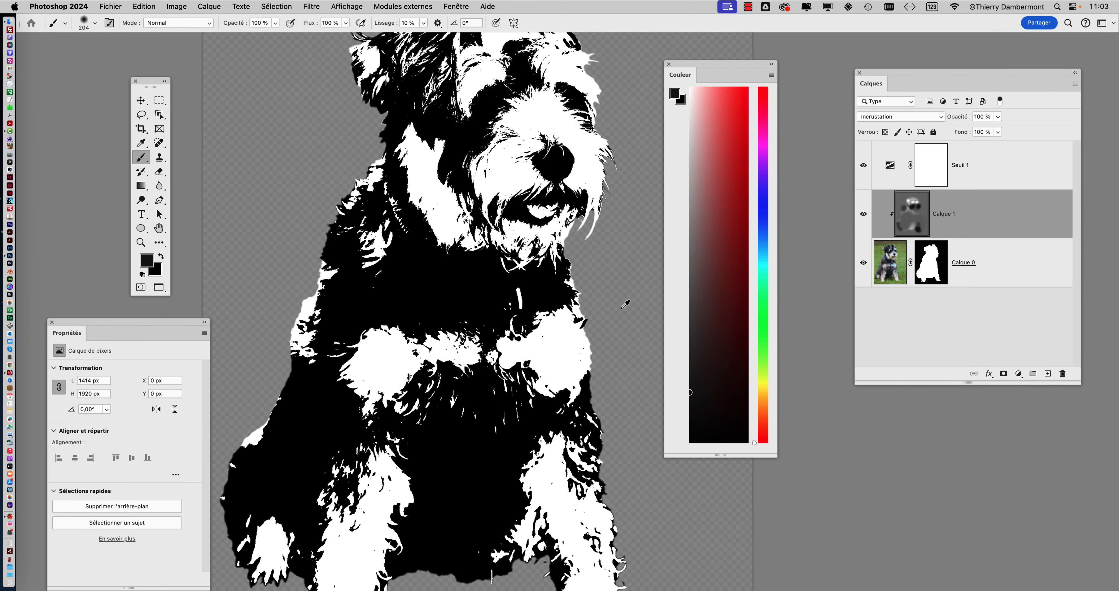
scroll(621, 308, "down", 3, "alt")
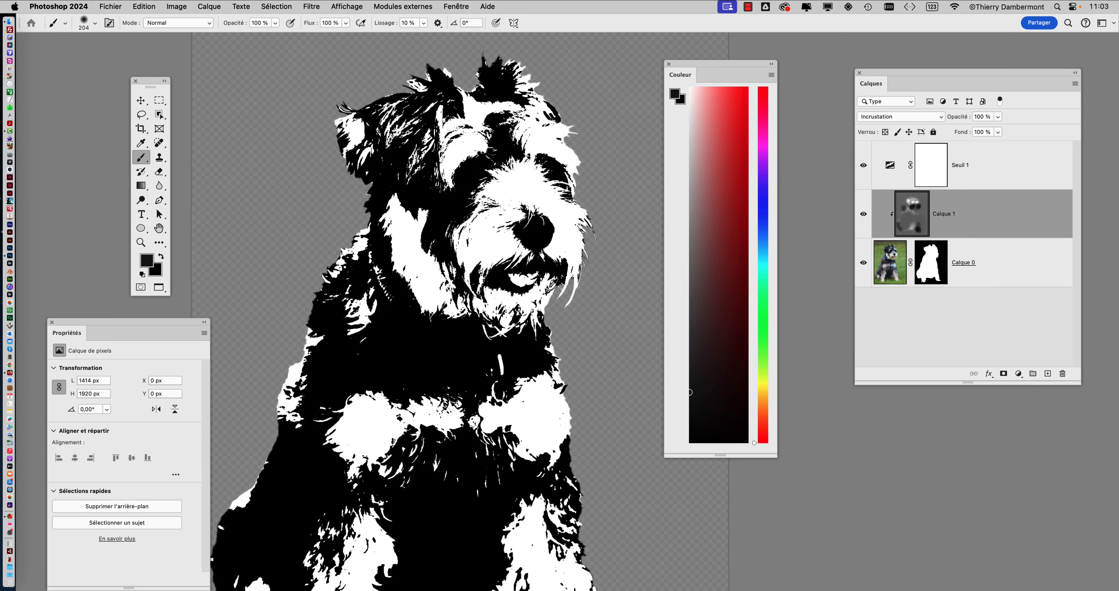
scroll(548, 297, "down", 2, "alt")
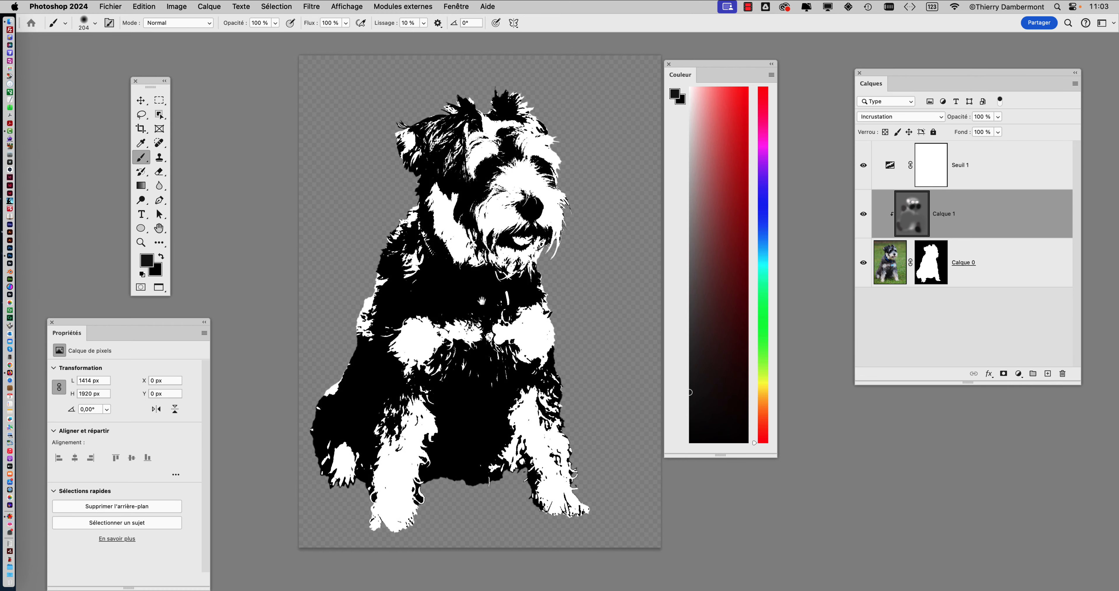